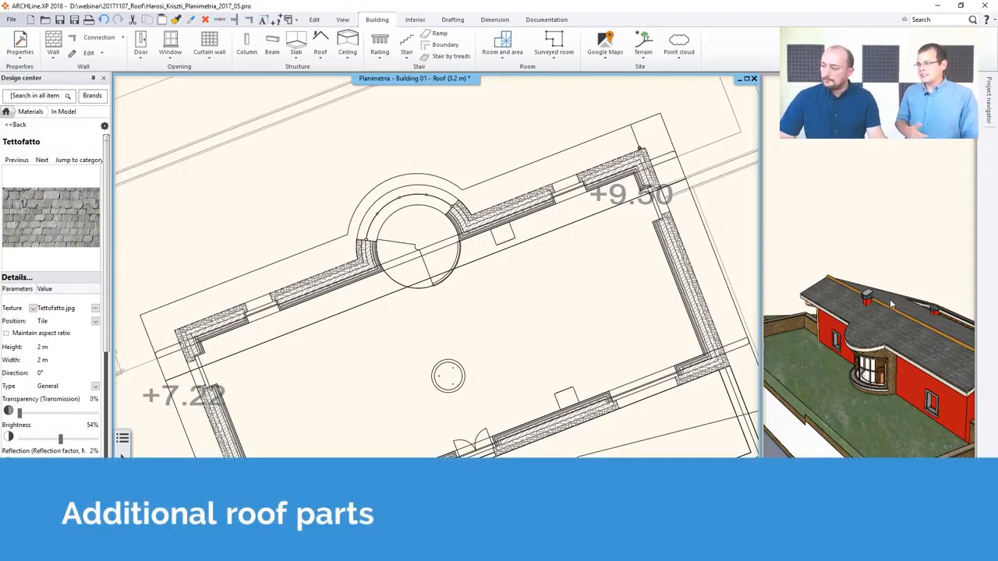
Bring the 3D view into the main working area and frame the tiled roof with its chimney.
left_click_drag(875, 308, 772, 308)
left_click_drag(858, 336, 887, 348)
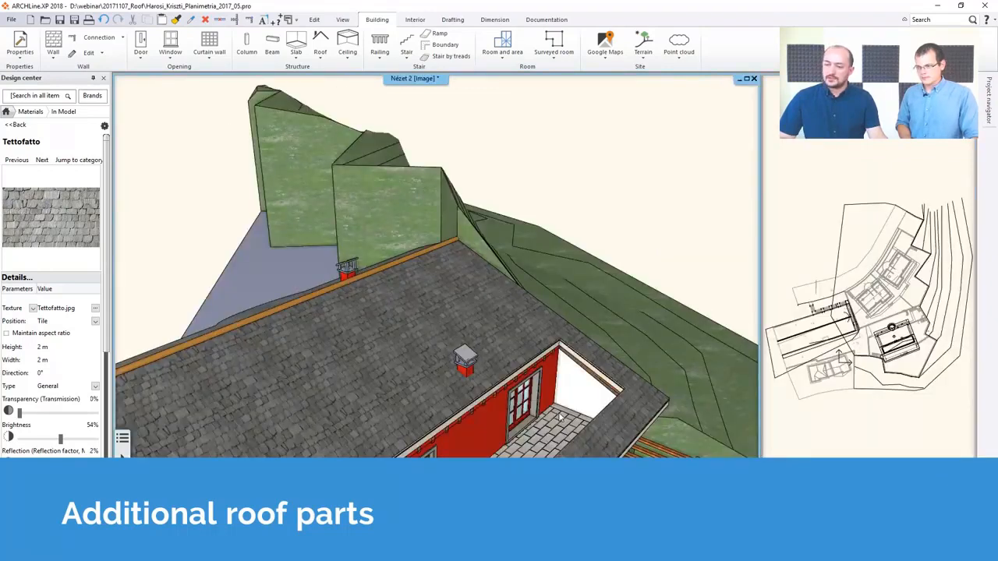
left_click_drag(456, 323, 458, 313)
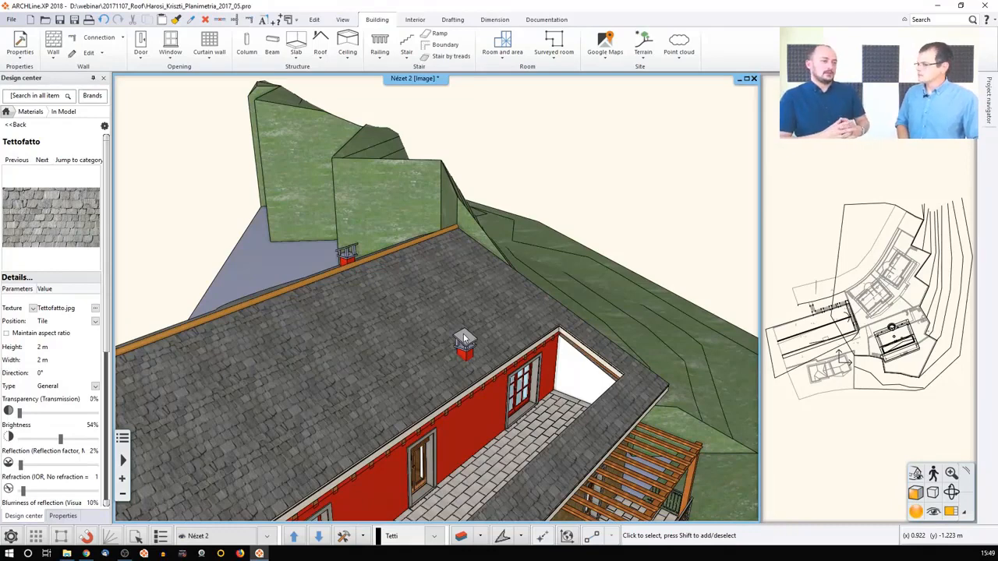
middle_click_drag(464, 339, 463, 337)
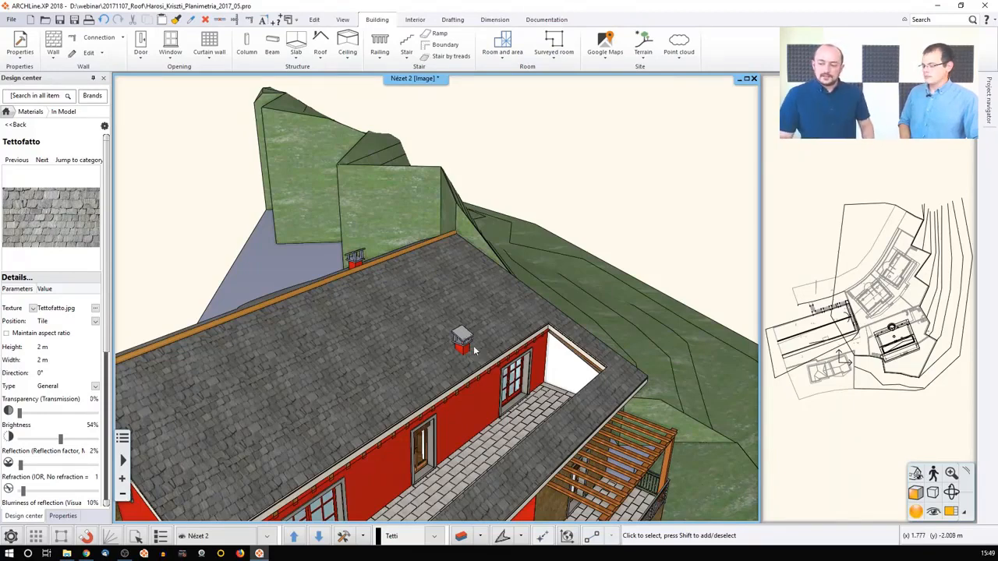
Open the roof chimney's object settings and browse the available chimney models, previewing SH1818 without applying it.
left_click(463, 340)
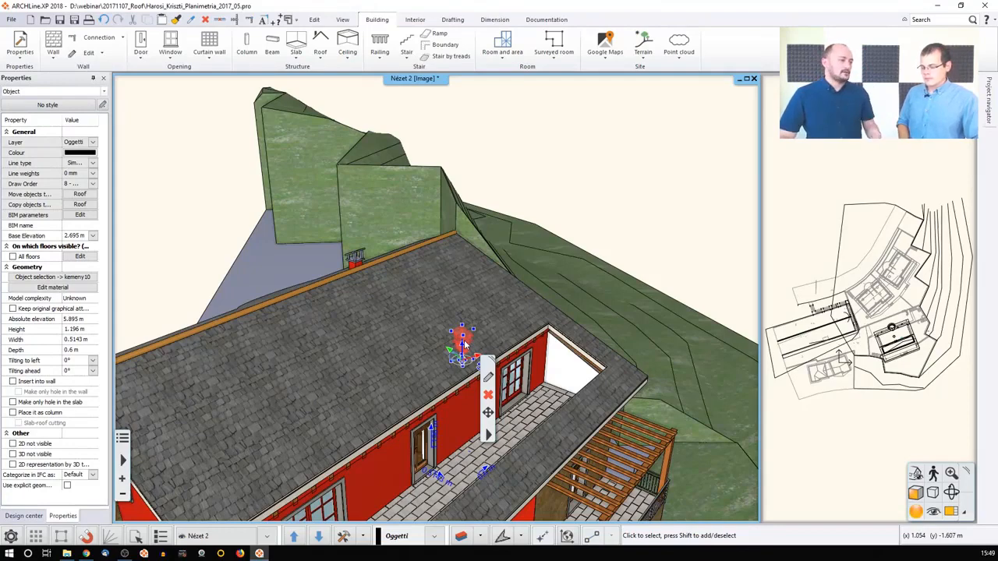
left_click(491, 378)
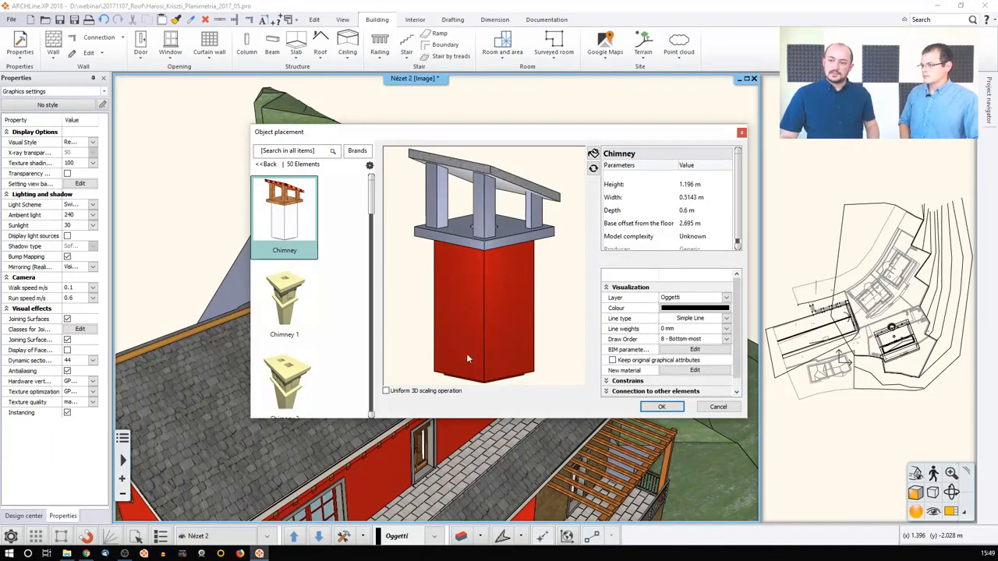
scroll(372, 306, "down", 1)
scroll(354, 258, "up", 1)
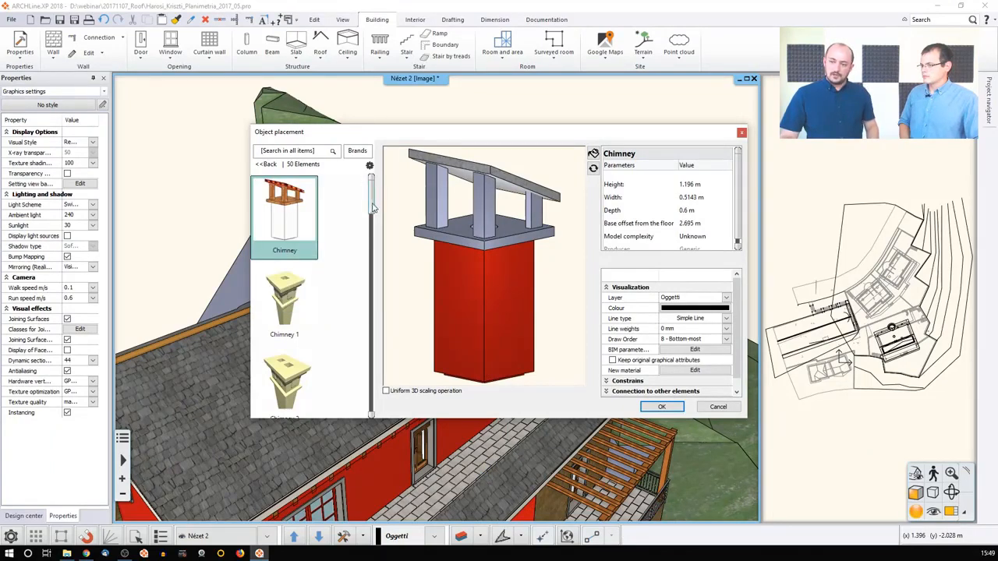
left_click_drag(373, 208, 375, 335)
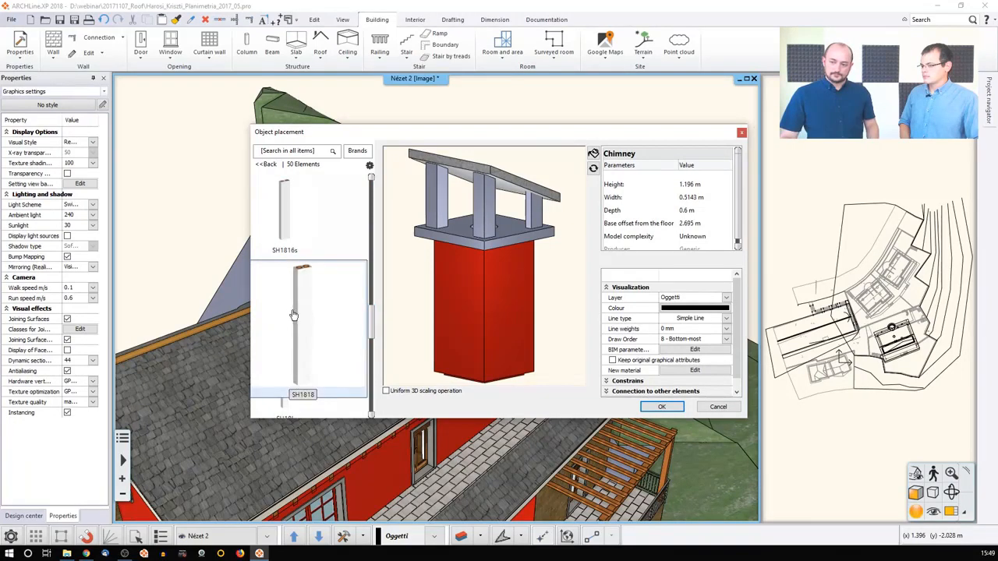
left_click(293, 315)
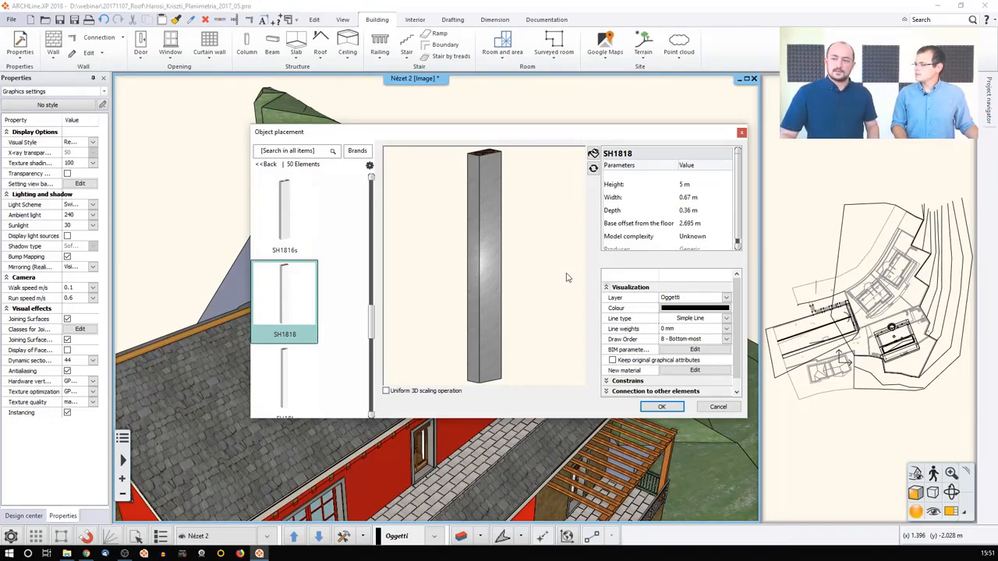
left_click(718, 407)
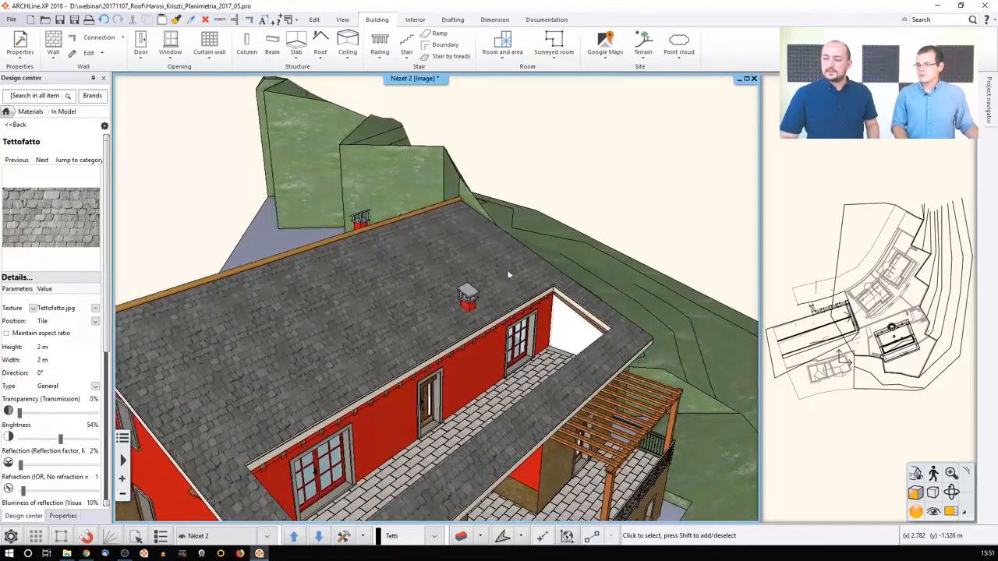
Start a gutter on the lower eave edge of the roof above the terrace.
middle_click_drag(508, 274, 552, 379)
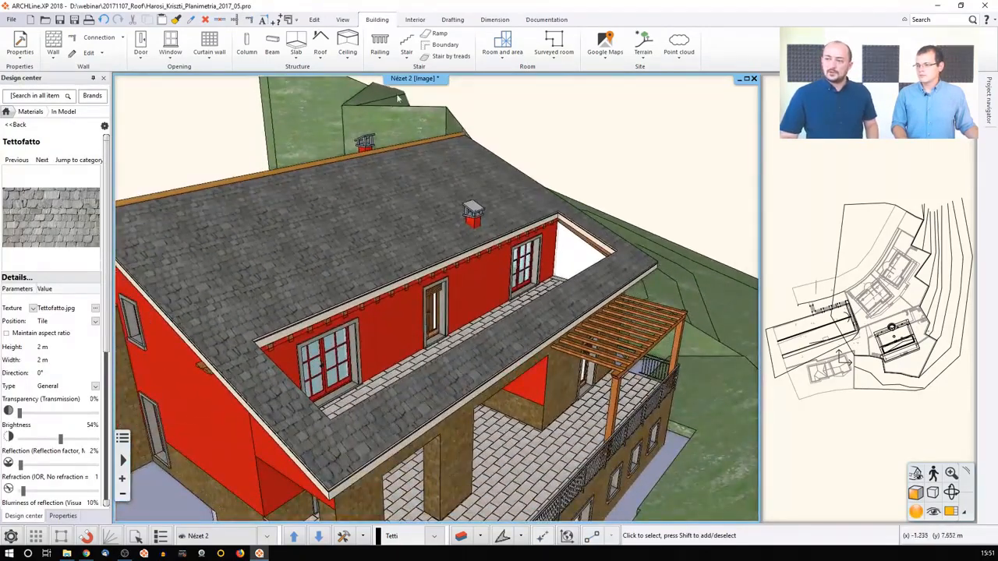
left_click(320, 52)
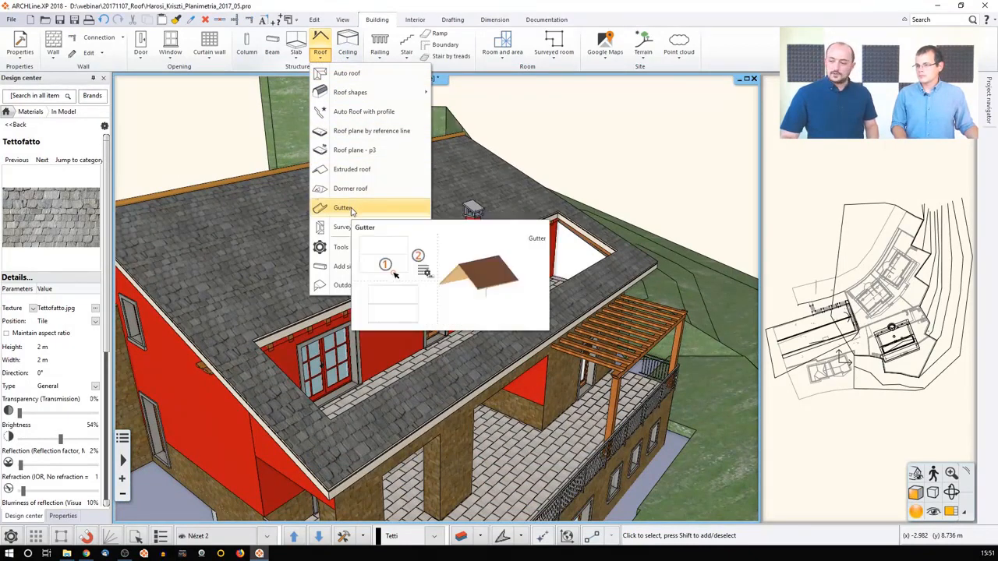
left_click(344, 207)
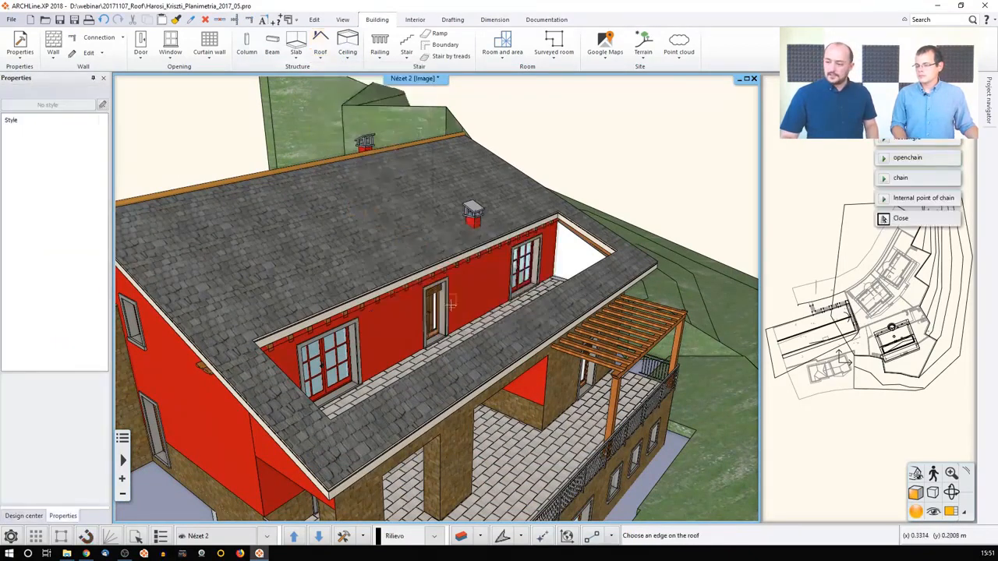
left_click(505, 367)
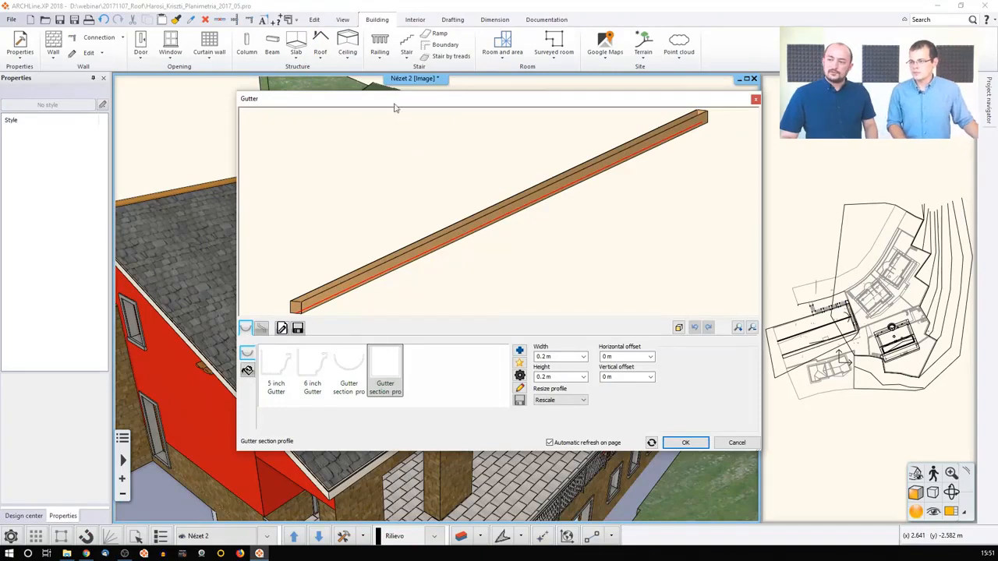
Choose the half-round gutter section profile and review its shape in the profile editor.
left_click_drag(394, 107, 552, 116)
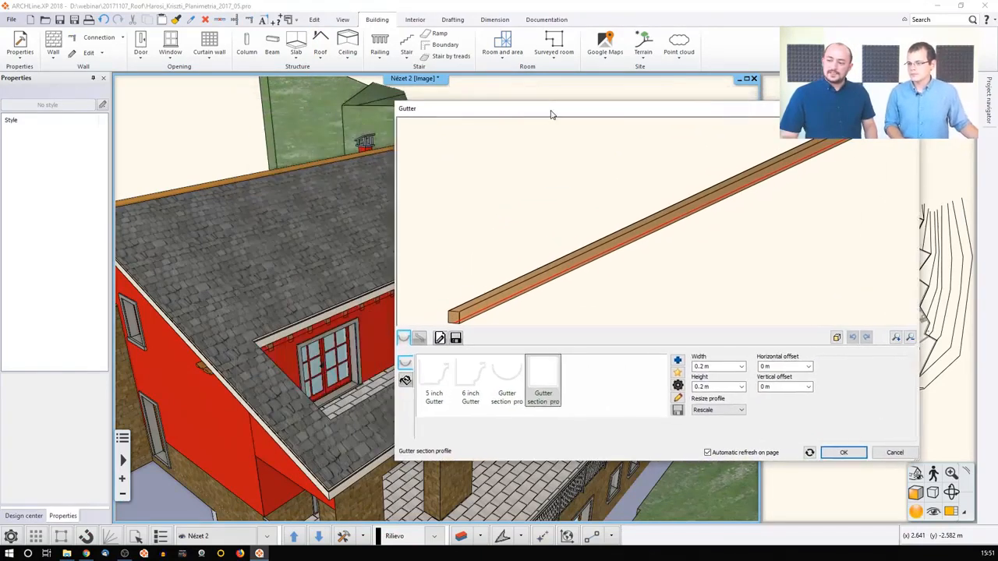
left_click(505, 388)
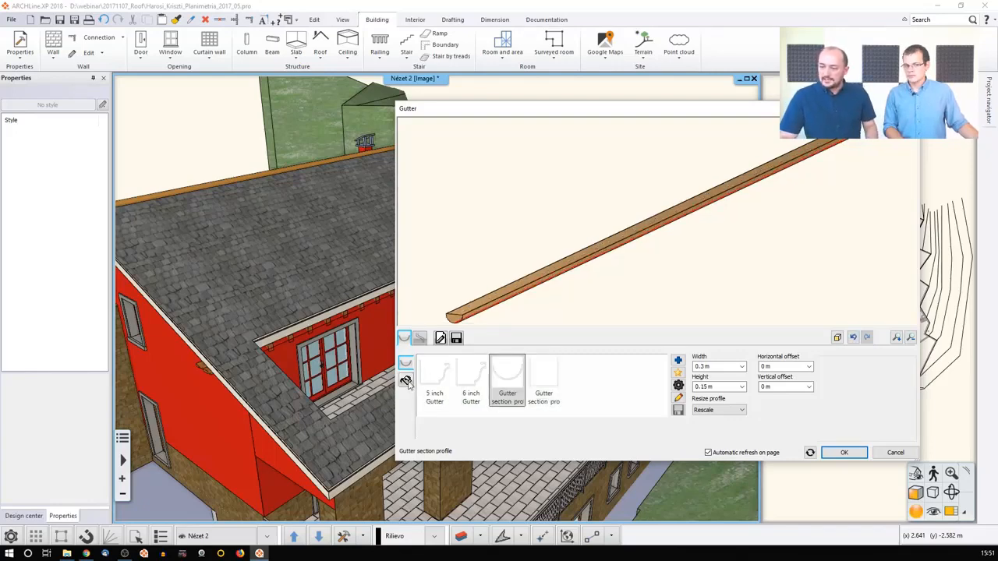
left_click(678, 386)
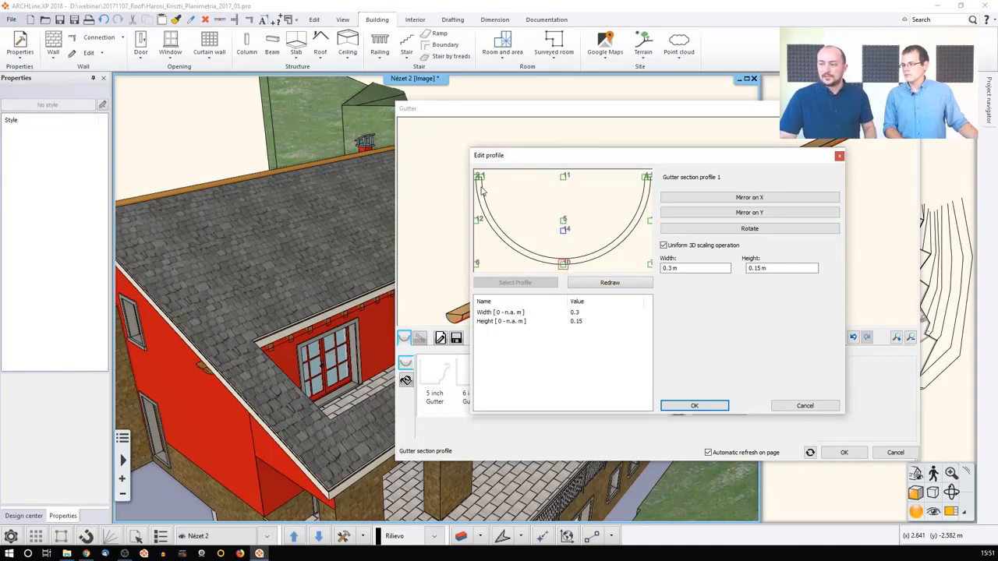
left_click(707, 407)
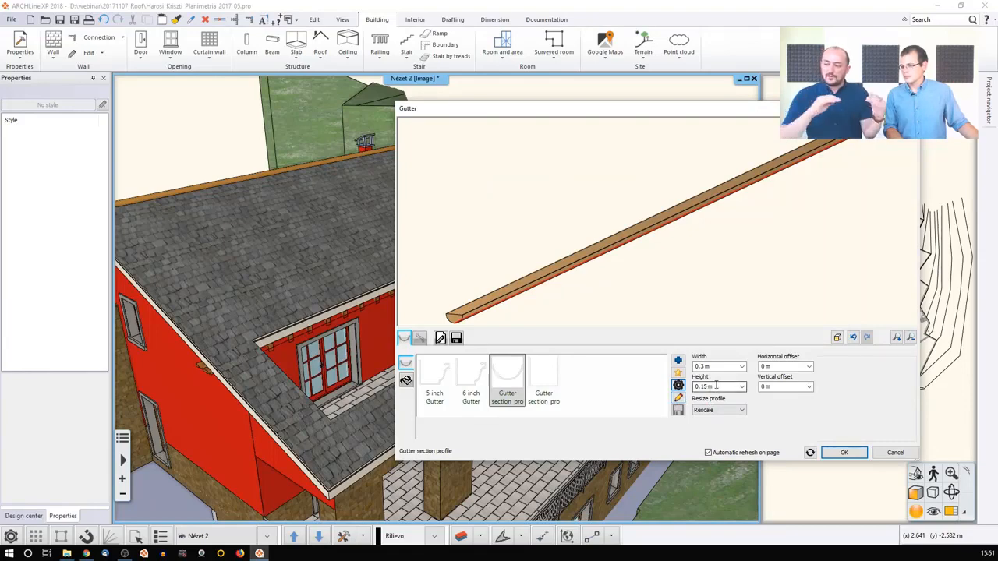
Set the gutter's vertical offset to -0.15 m and horizontal offset to 0.15 m, and create the gutter.
double_click(780, 390)
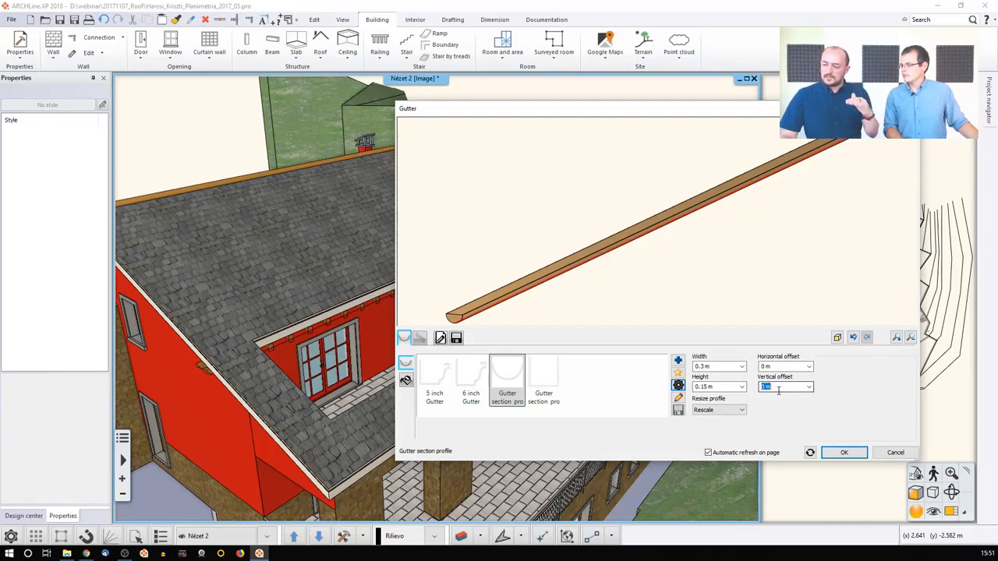
type("-0,15")
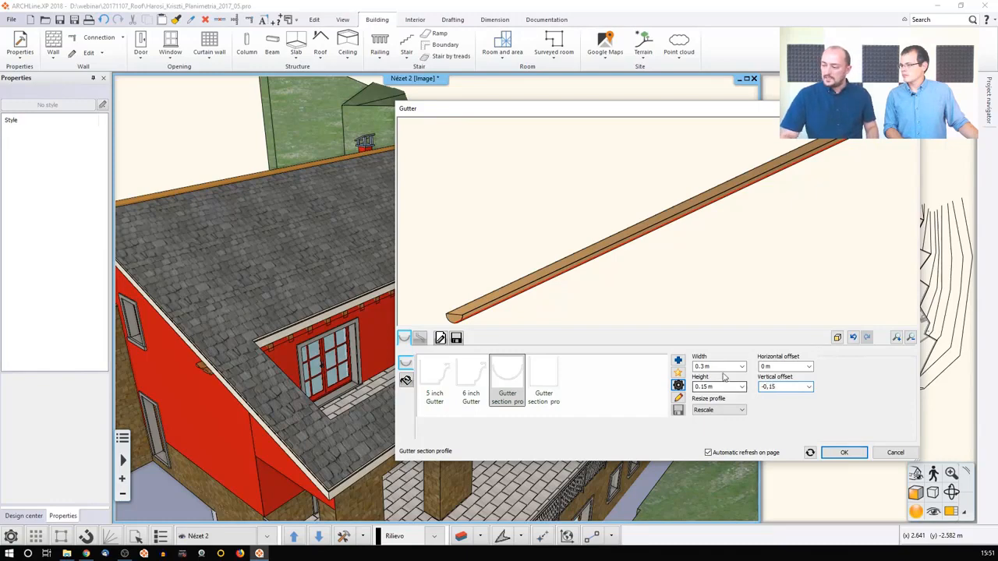
double_click(777, 367)
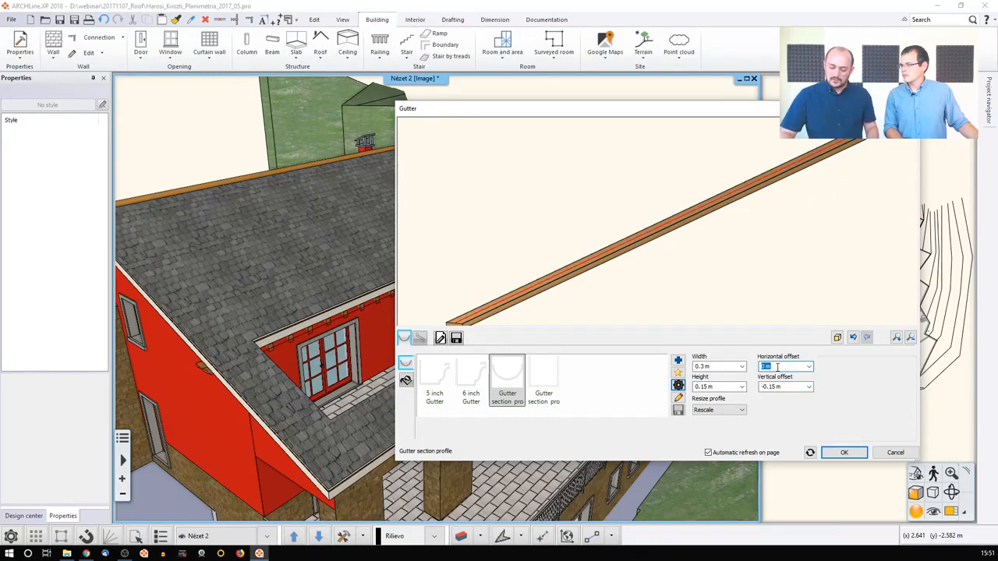
type("0,15")
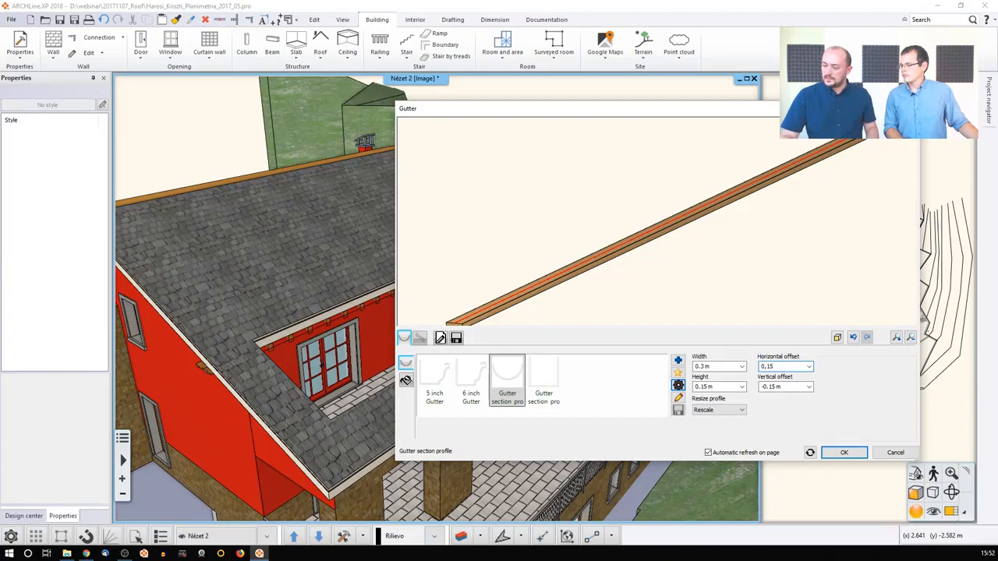
left_click(844, 452)
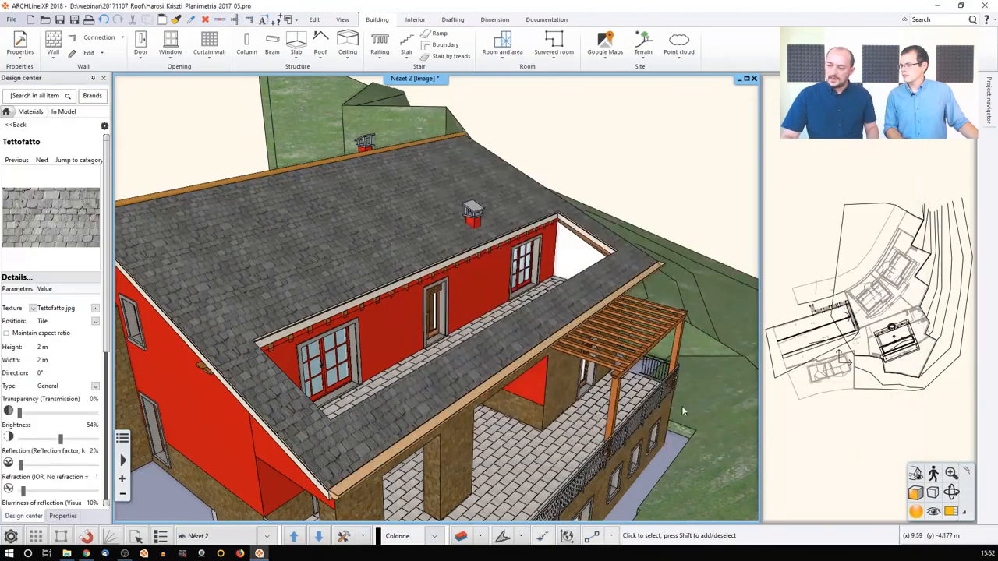
Reopen the eave gutter for editing, compare the downspout paths and choose Downspout path 2.
middle_click_drag(436, 273, 530, 271)
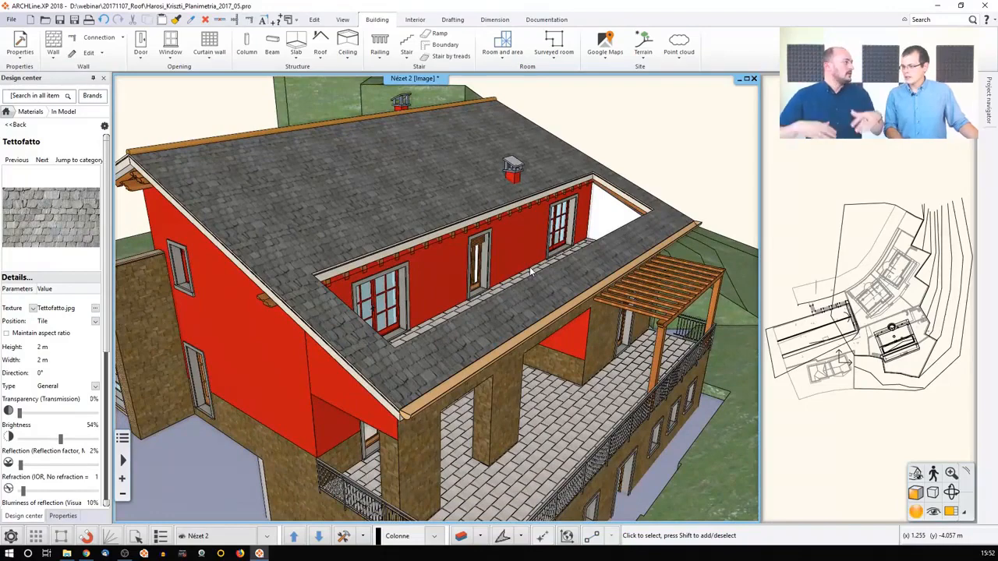
middle_click_drag(520, 340, 404, 289)
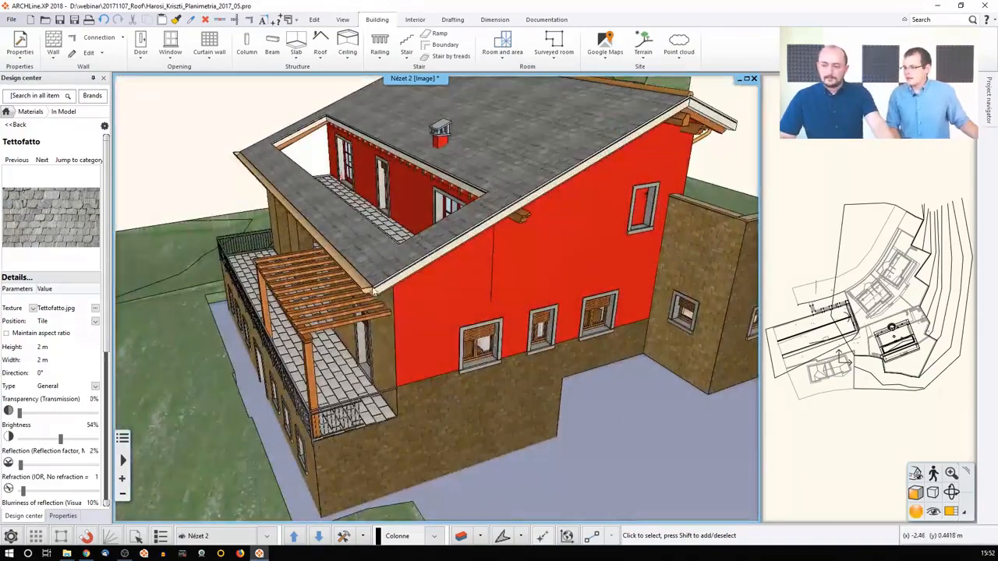
left_click(366, 290)
left_click(400, 322)
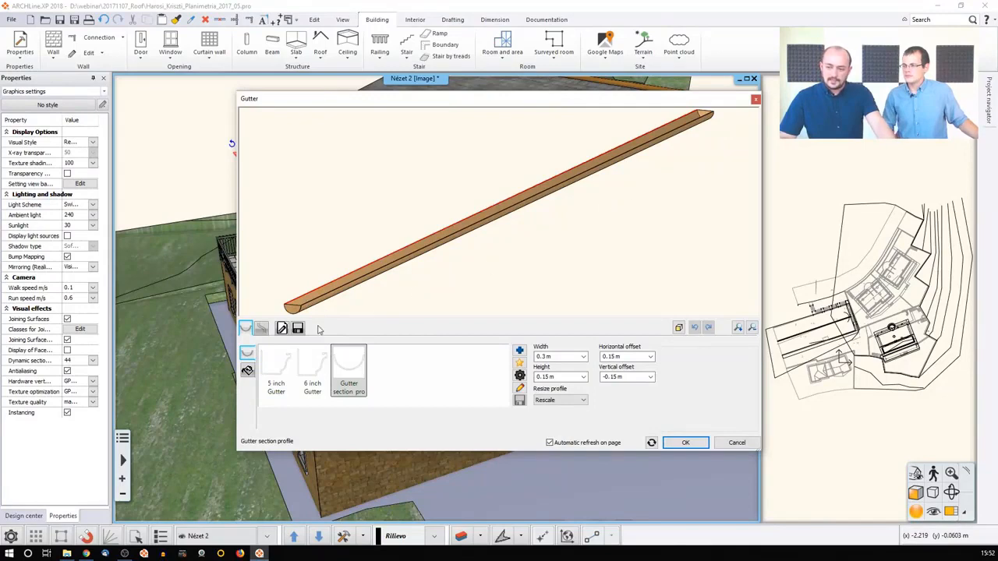
left_click(262, 329)
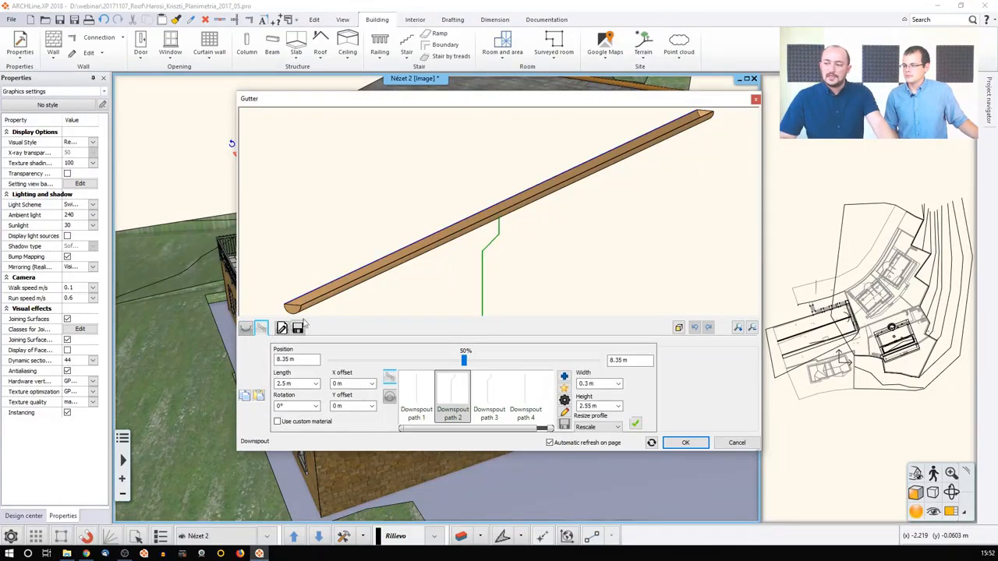
middle_click_drag(414, 280, 421, 257)
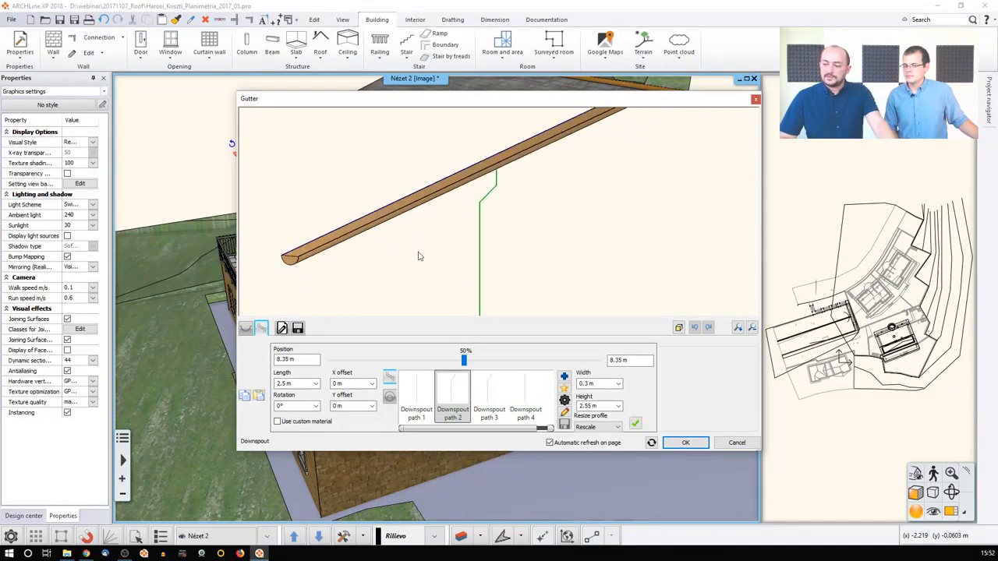
left_click(411, 400)
left_click(446, 395)
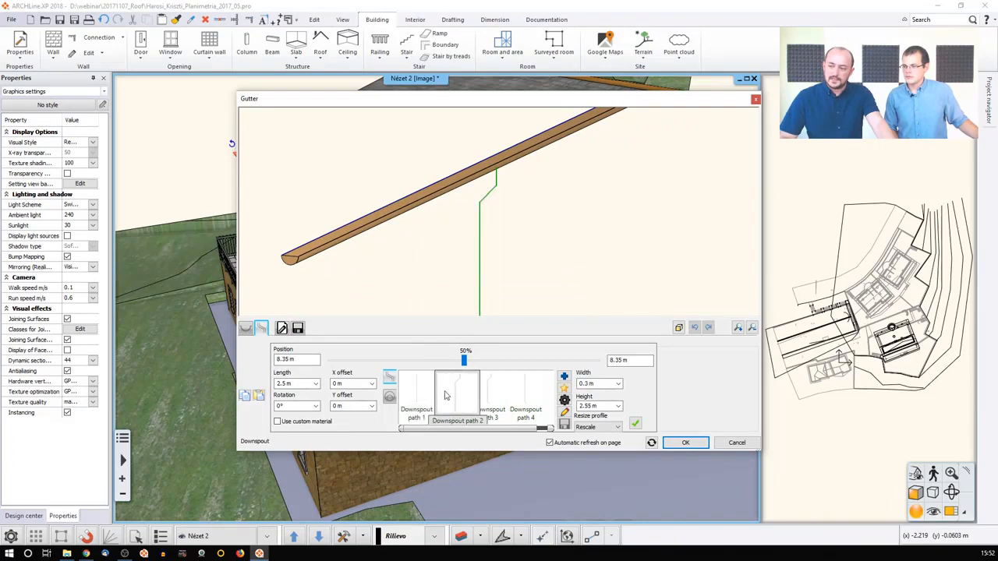
left_click(486, 395)
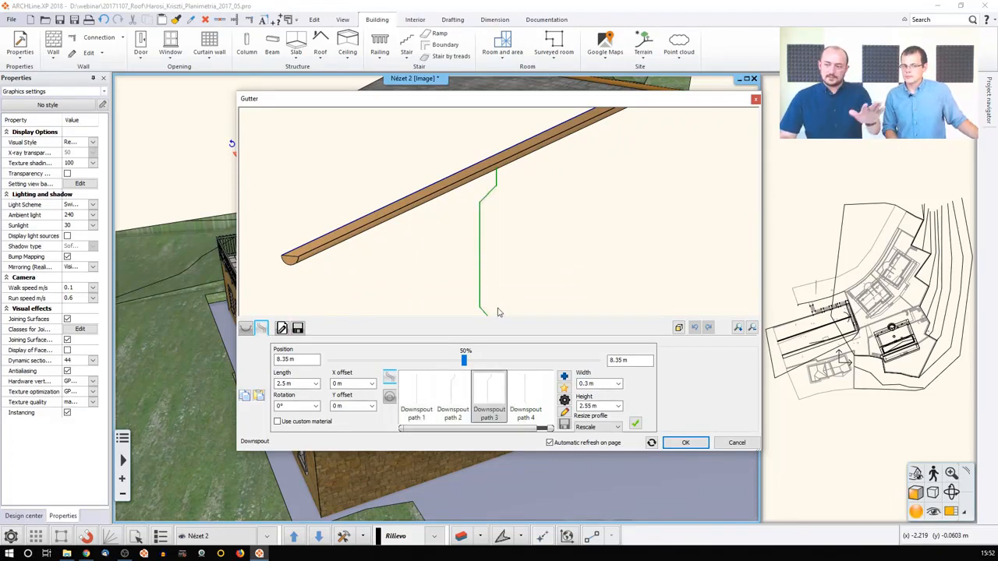
left_click(453, 397)
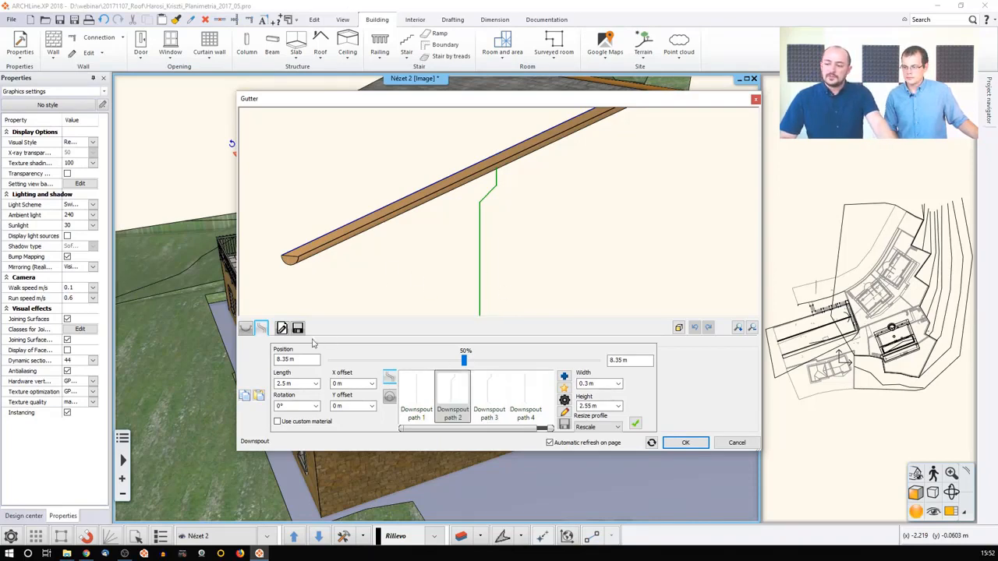
Place the downspout at 89% of the gutter's length (14.863 m) and apply it to the model.
middle_click_drag(397, 294, 383, 267)
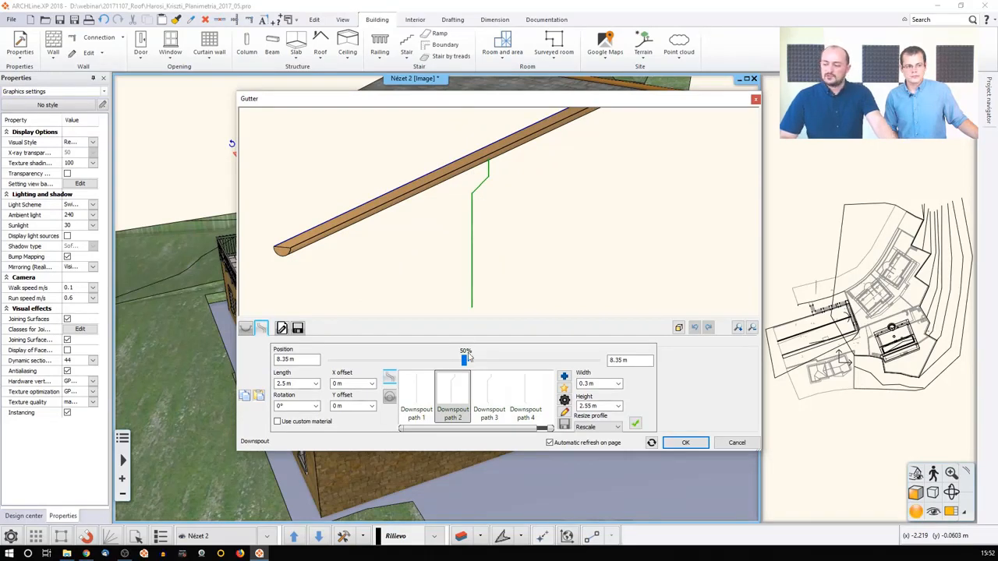
left_click_drag(463, 362, 542, 361)
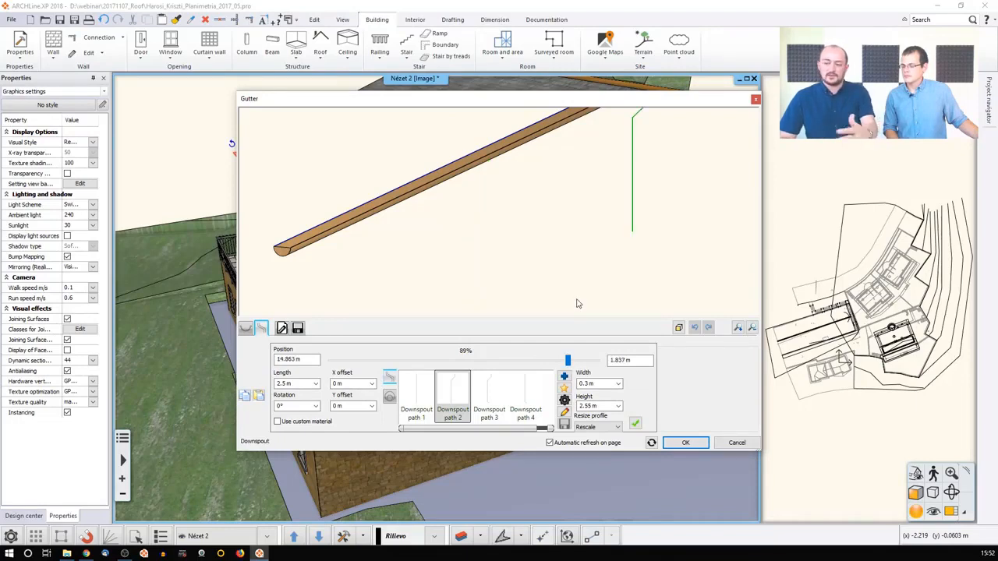
left_click(635, 424)
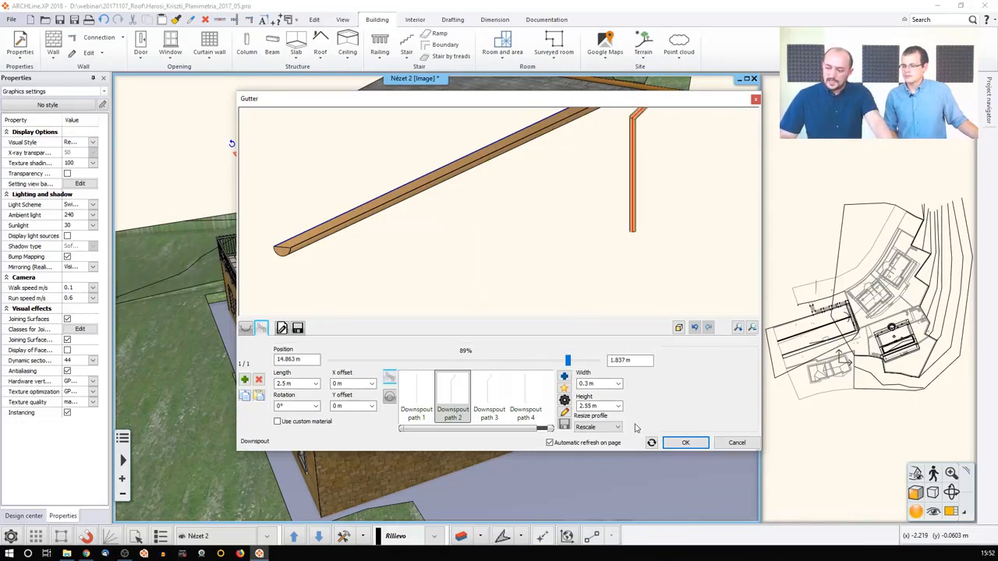
left_click(679, 443)
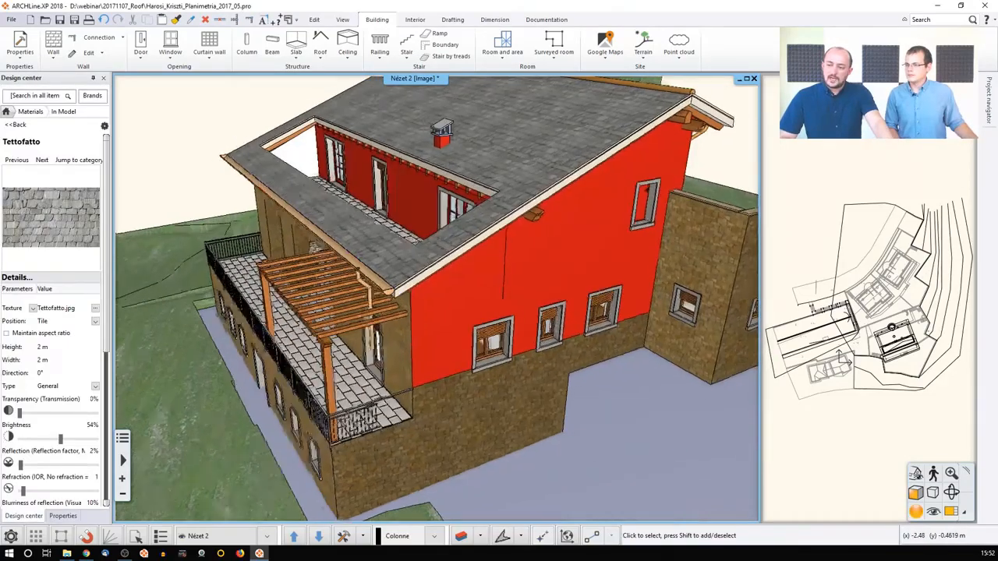
middle_click_drag(365, 312, 446, 311)
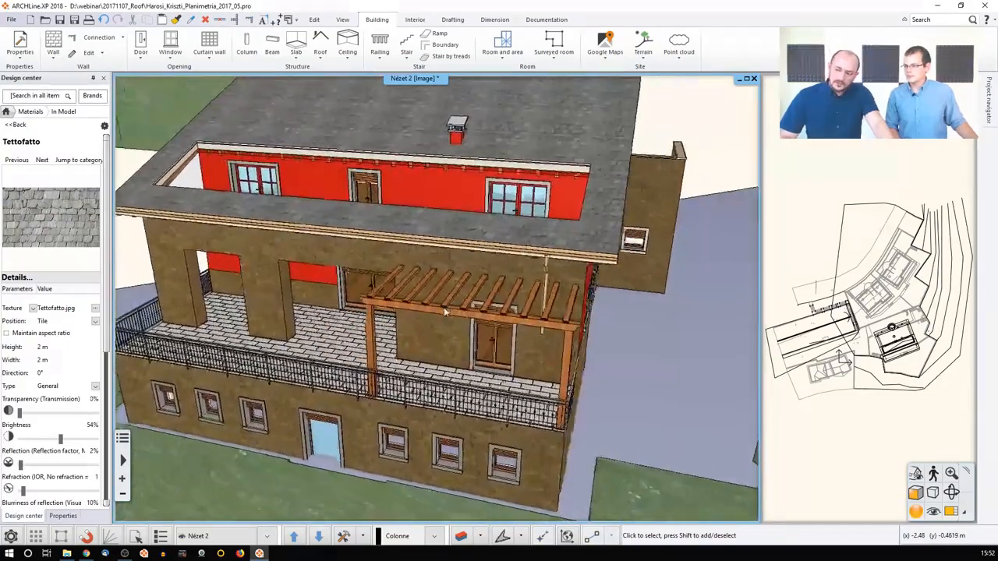
Slide the downspout along the eave gutter towards the house corner, to about 15.3 m along the gutter.
scroll(439, 306, "down", 3)
scroll(569, 289, "up", 5)
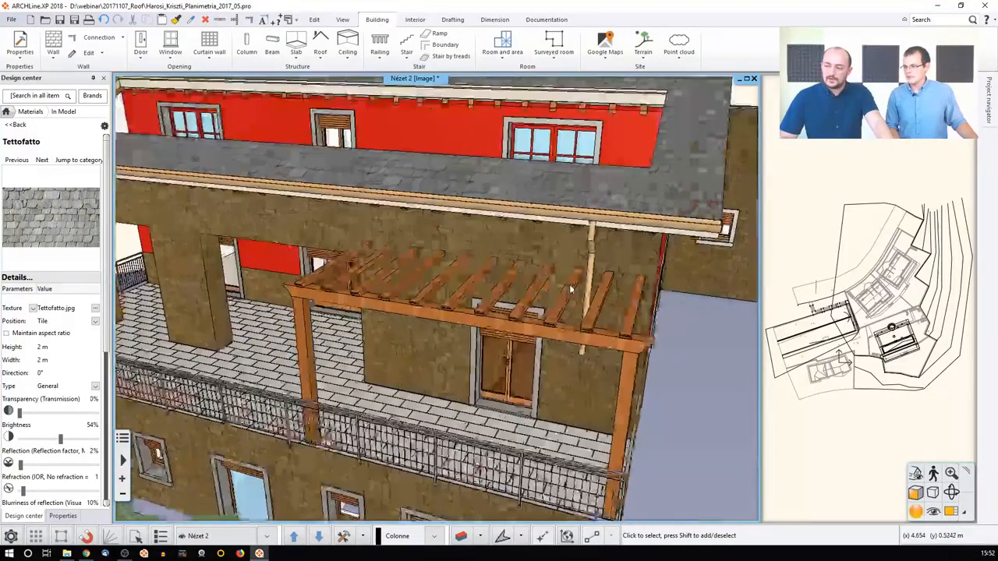
scroll(570, 289, "down", 2)
left_click(593, 236)
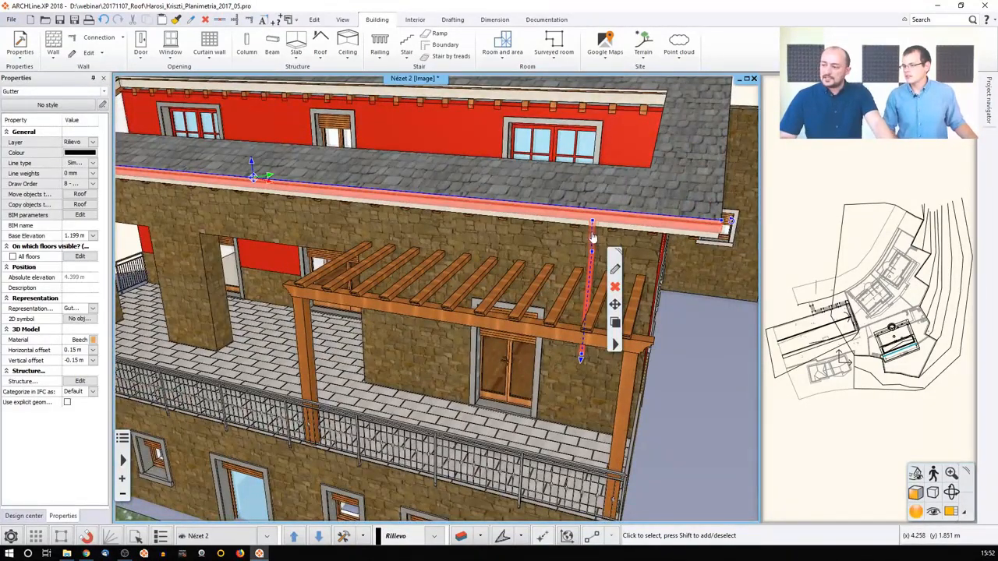
left_click(593, 234)
left_click(623, 226)
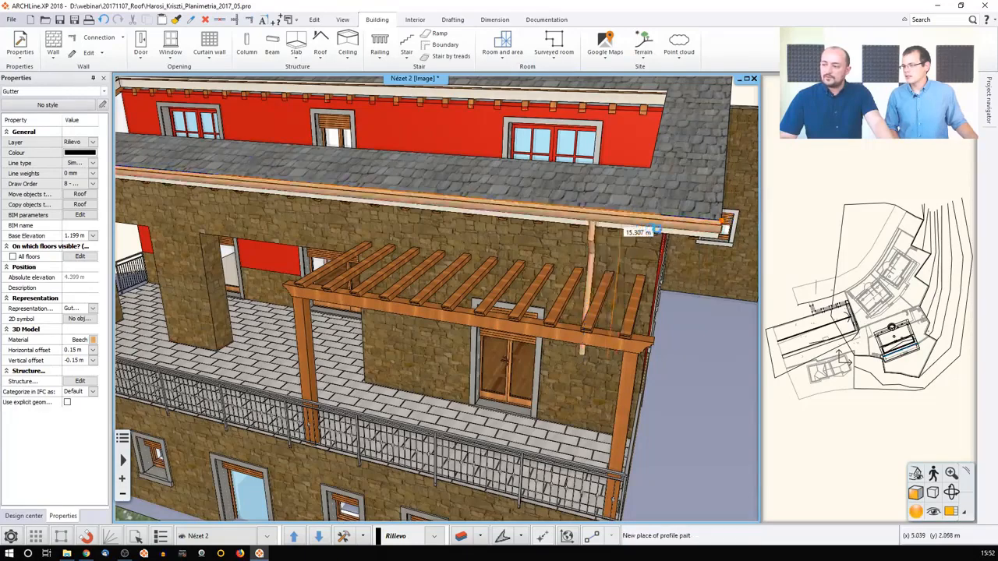
left_click(629, 227)
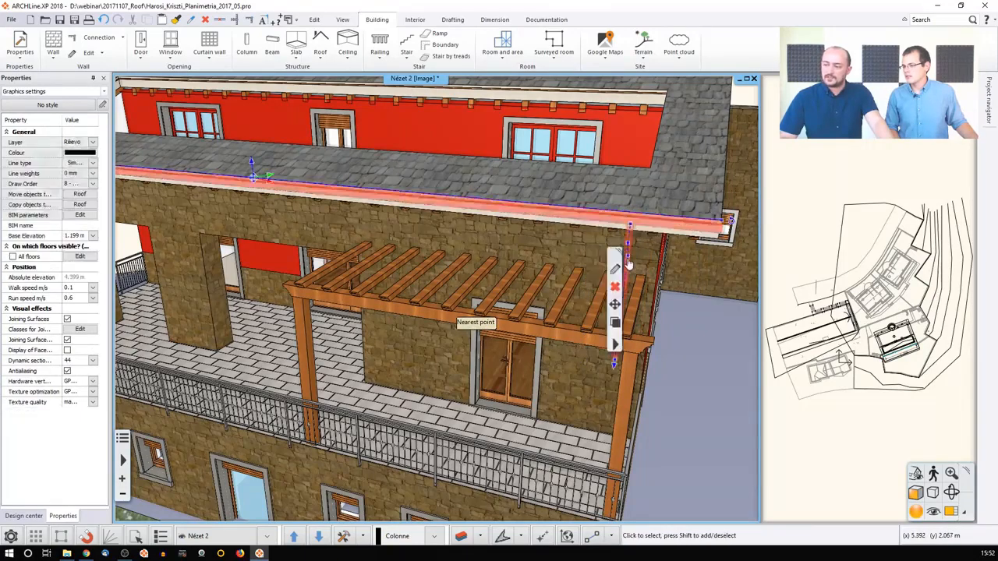
Extend the lower end of the downspout down the stone wall to just above the terrace floor.
middle_click_drag(641, 308, 643, 299)
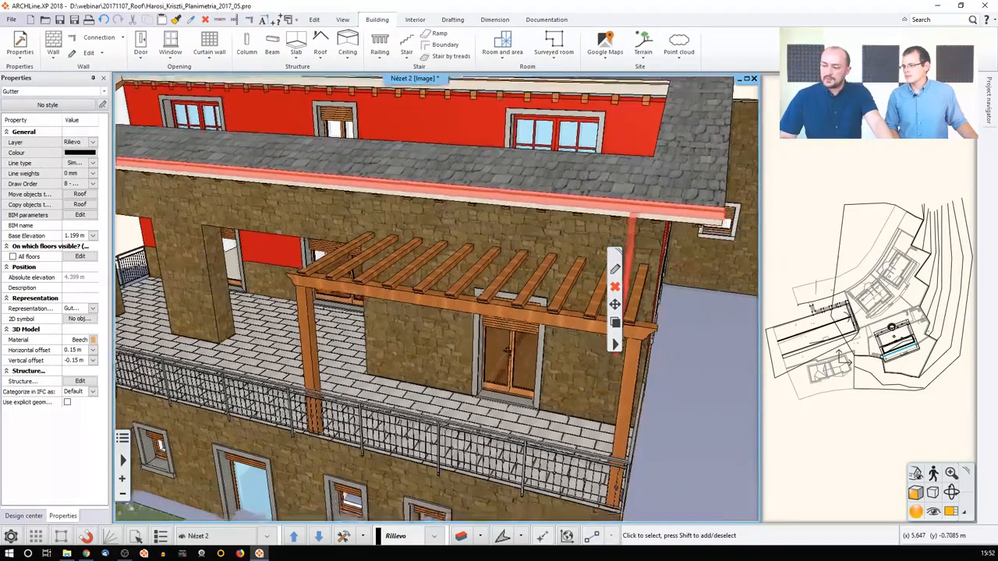
middle_click_drag(546, 355, 336, 355)
key("Escape")
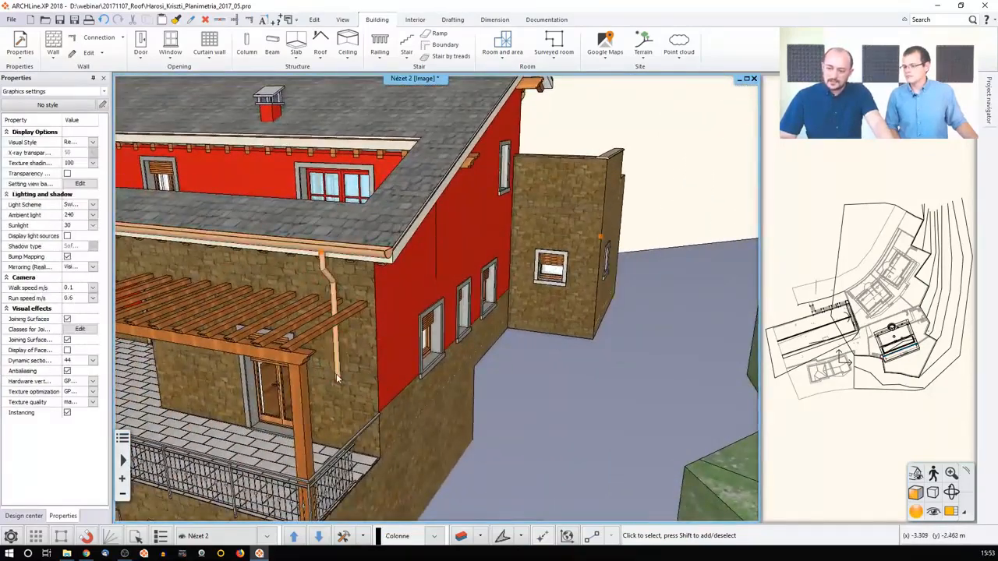
left_click(336, 373)
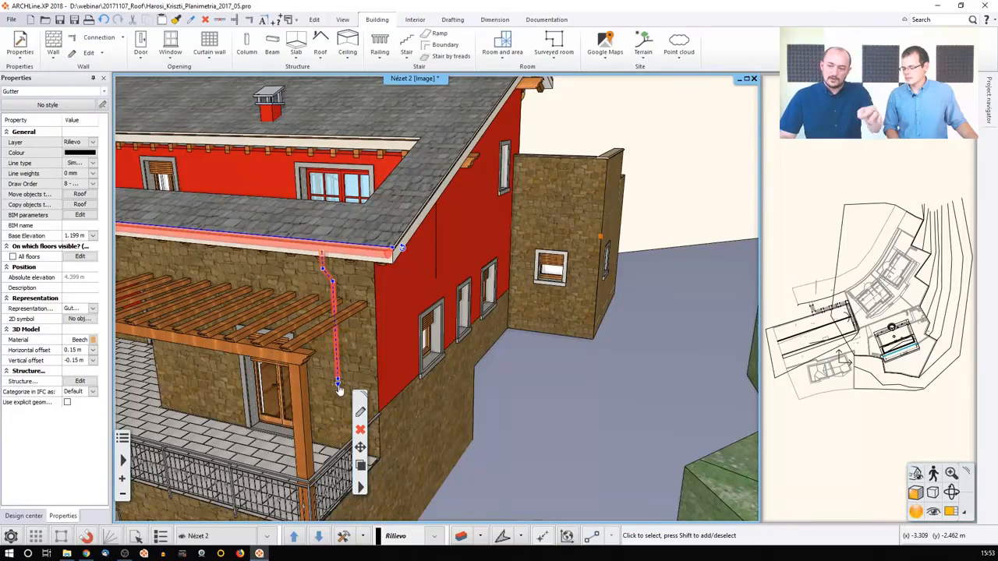
left_click(338, 386)
left_click(341, 429)
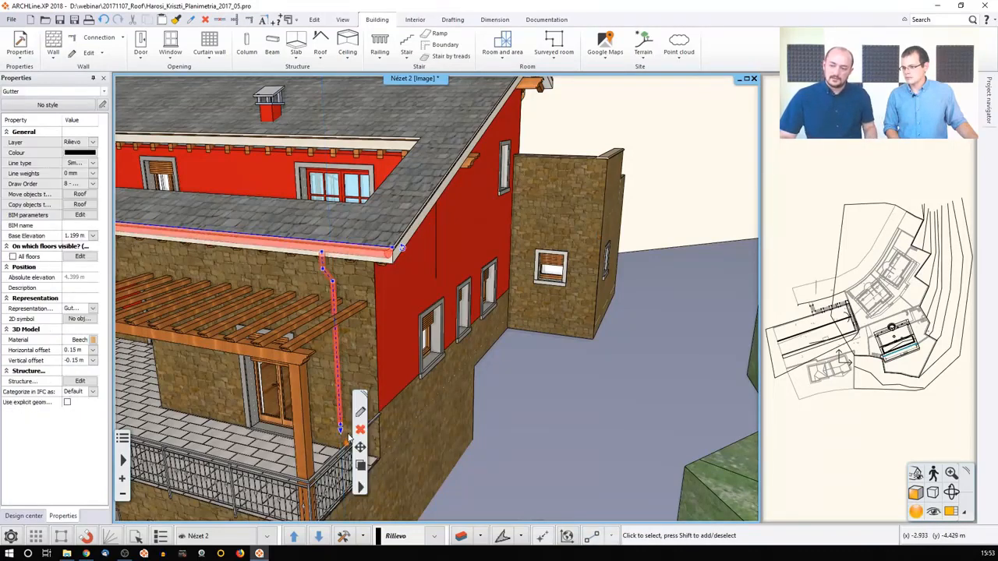